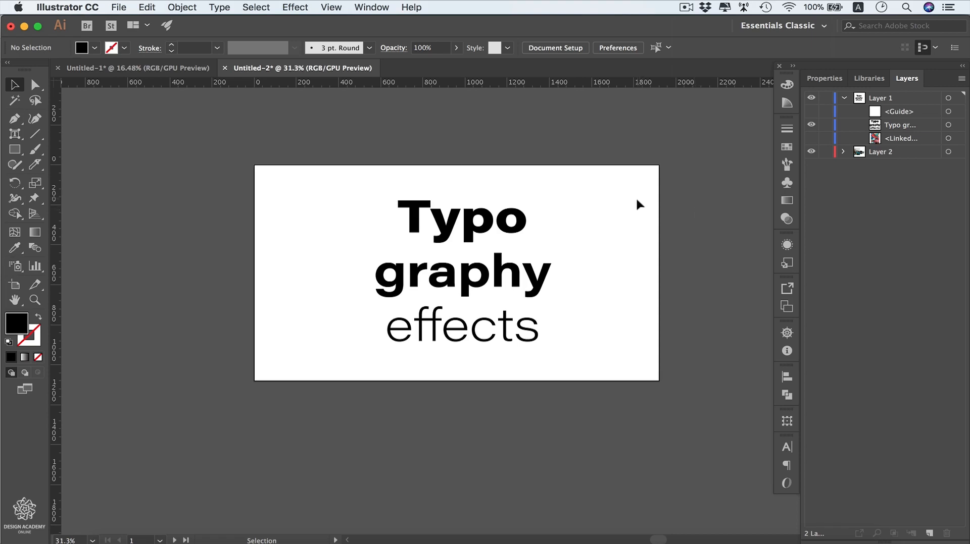
- Unhide the linked photo in Layer 1 and make a clipping mask from the "Typo graphy effects" text over it
left_click(502, 217)
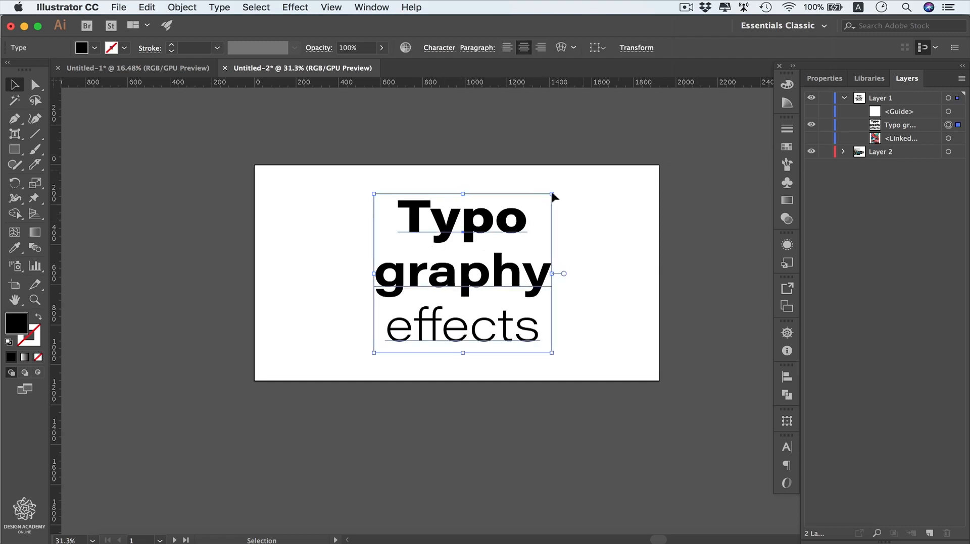
left_click(811, 138)
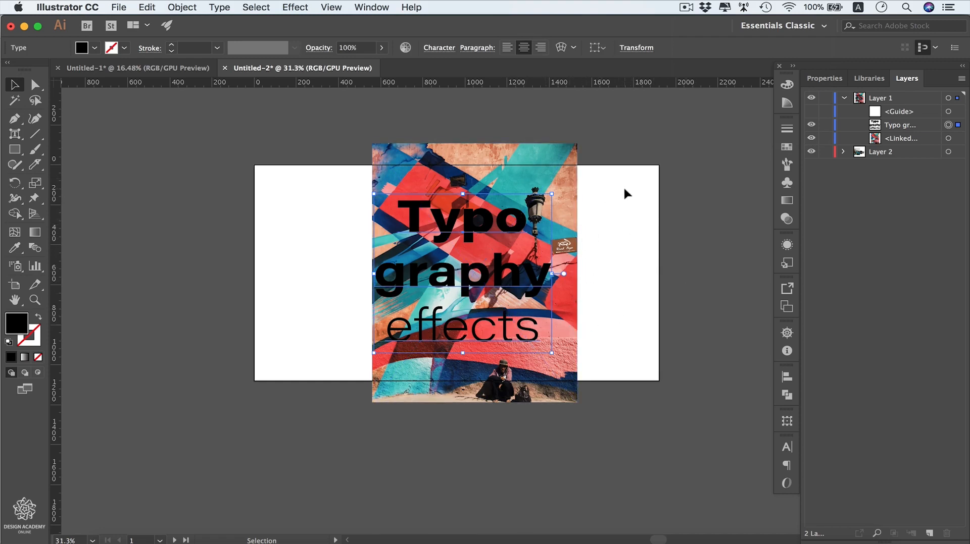
left_click_drag(626, 193, 414, 361)
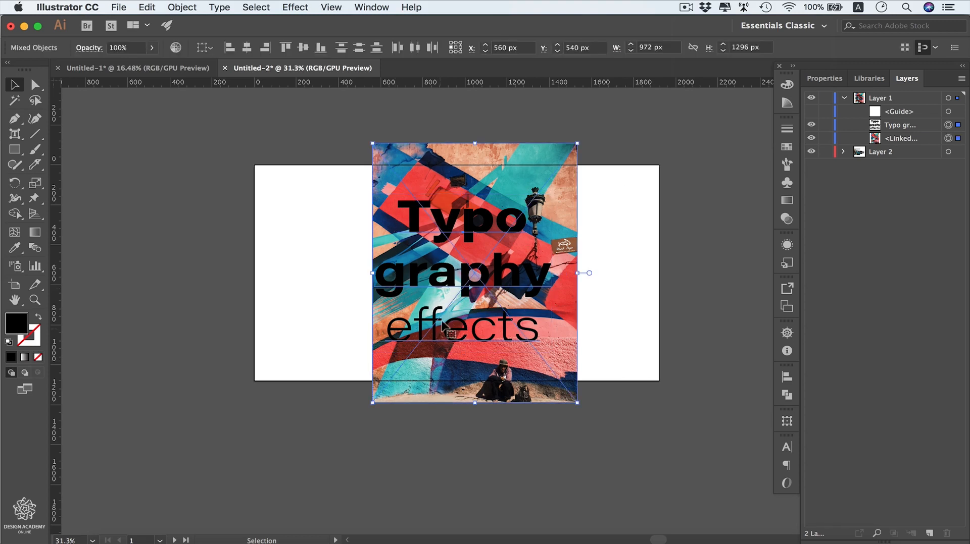
left_click(182, 7)
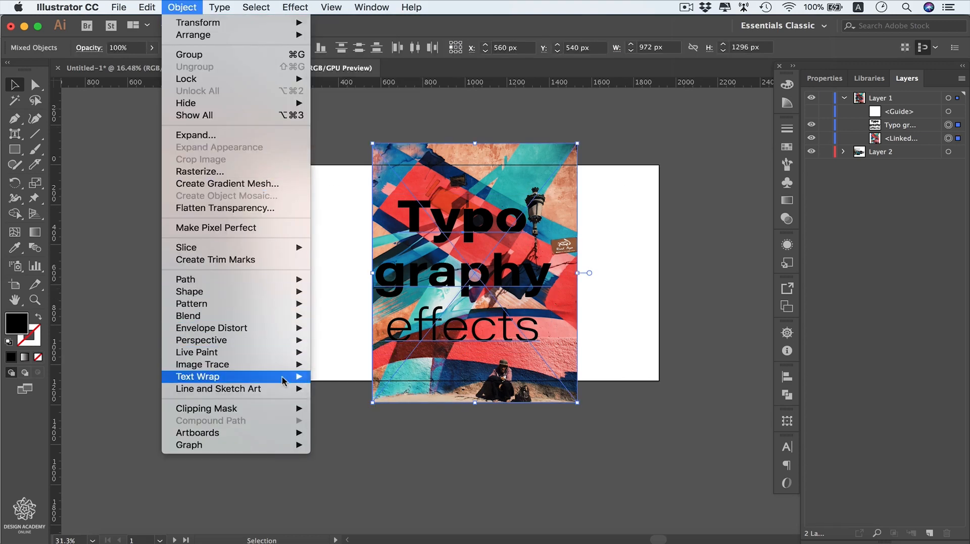
mouse_move(253, 412)
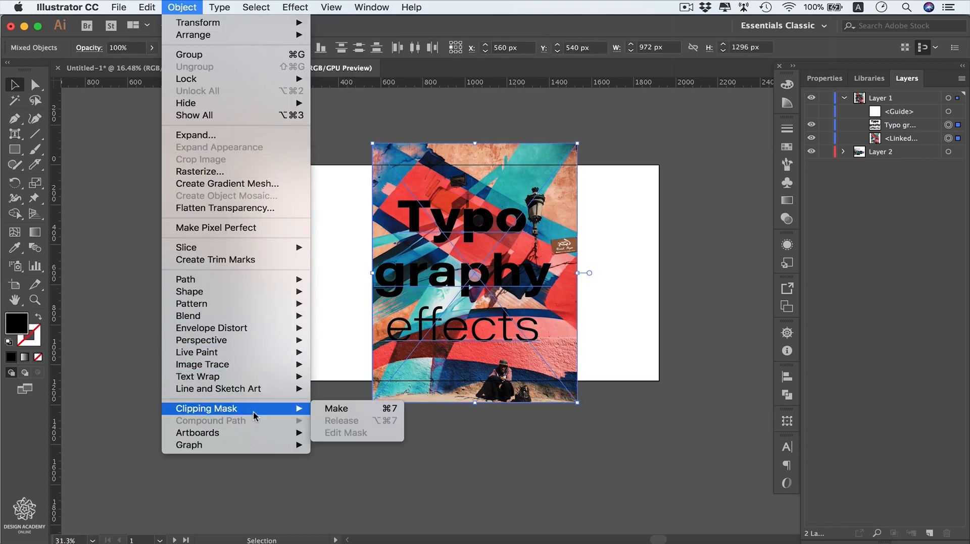
left_click(359, 408)
left_click(294, 250)
scroll(294, 250, "up", 5)
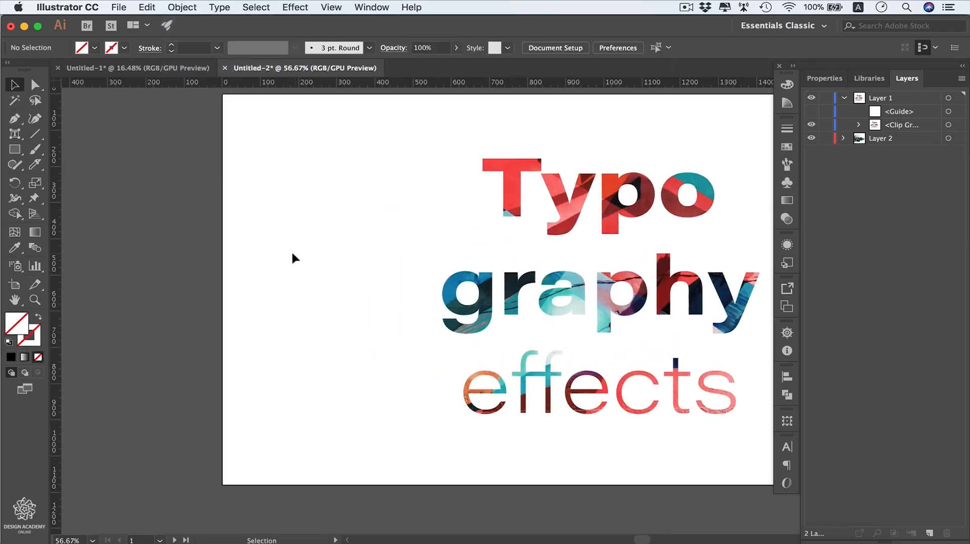
left_click_drag(292, 254, 134, 261)
scroll(134, 261, "up", 1)
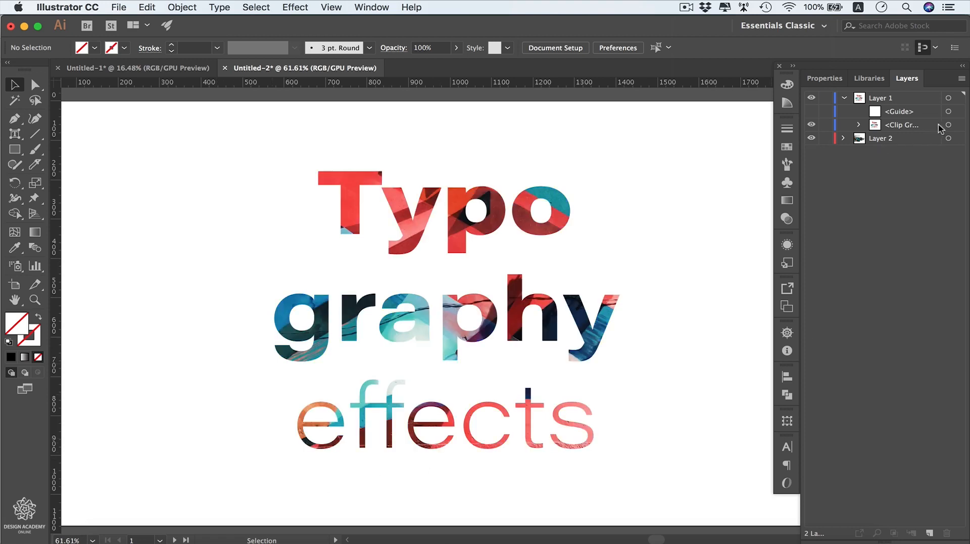
- Select the linked photo inside the clip group and shift it slightly upward behind the text mask
left_click(859, 125)
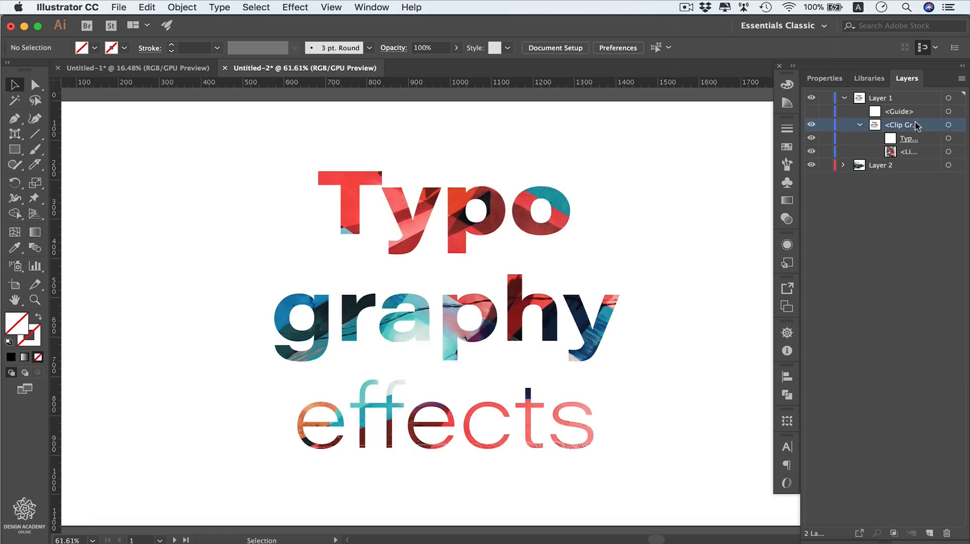
left_click(948, 152)
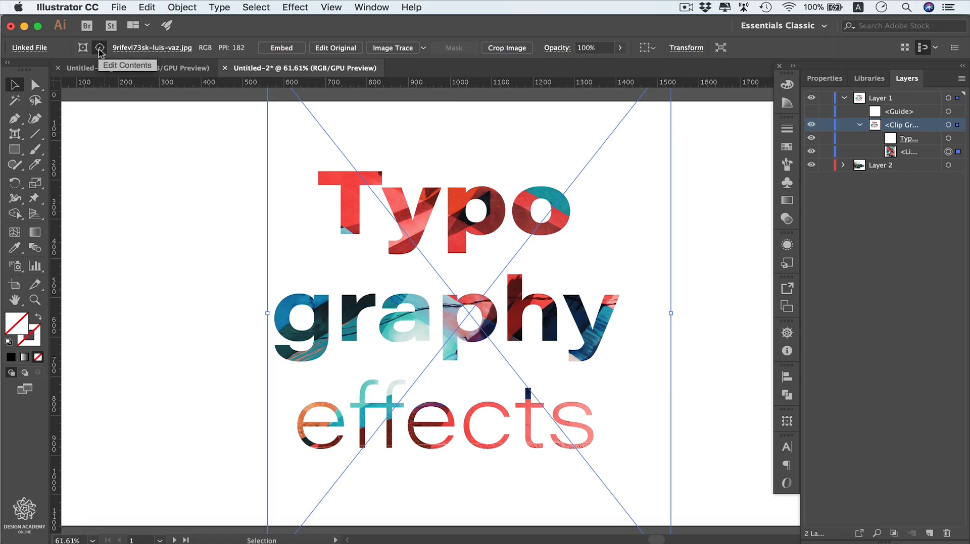
left_click_drag(653, 393, 626, 407)
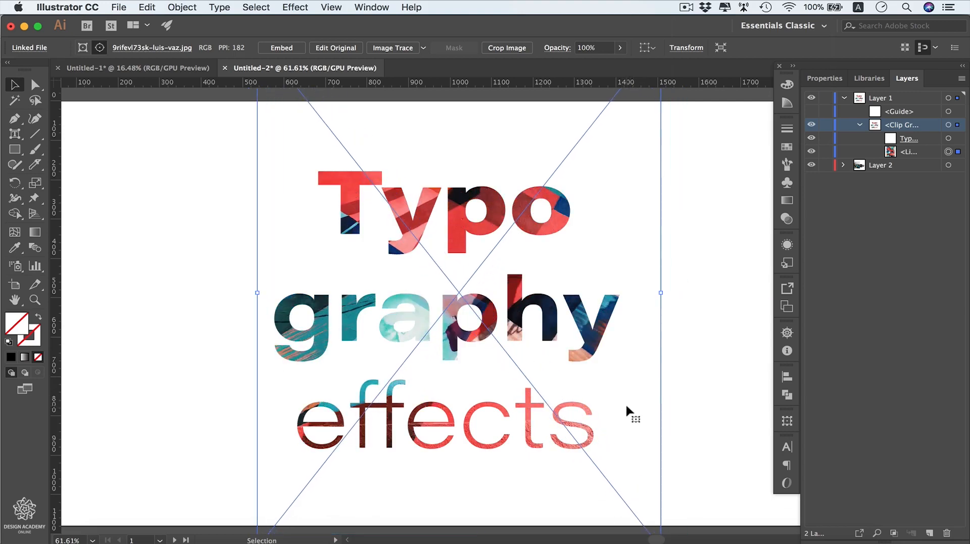
key("super+z")
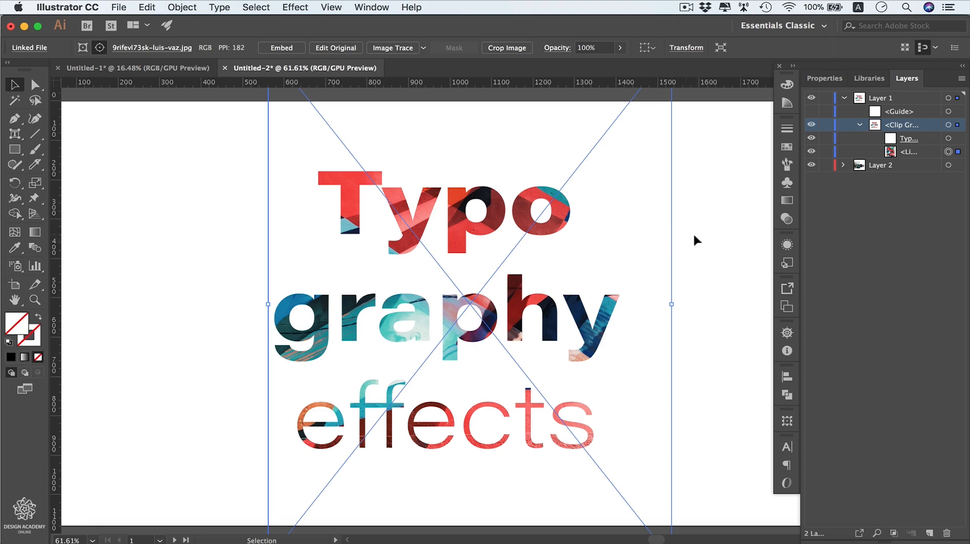
- Add an exclamation mark after the word "effects" in the masking text
key("t")
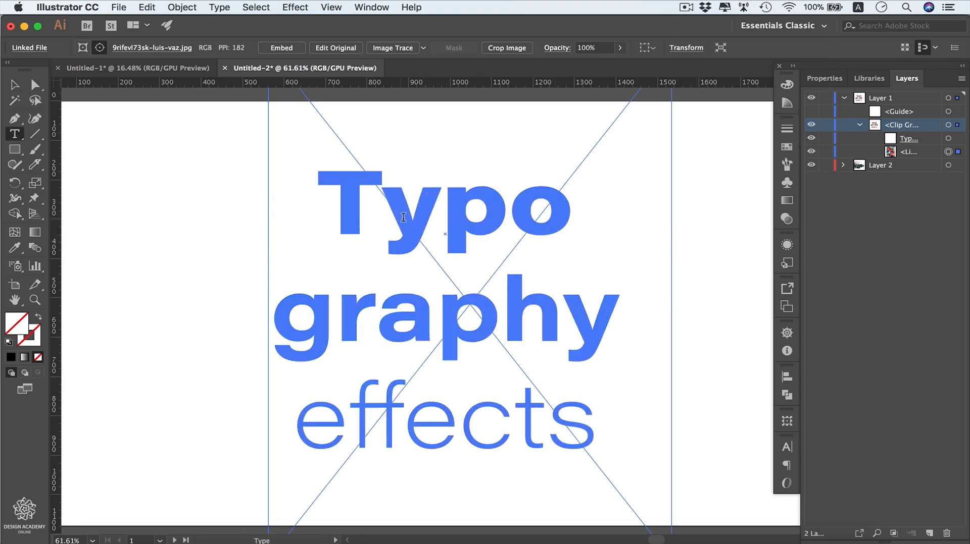
left_click_drag(403, 217, 602, 206)
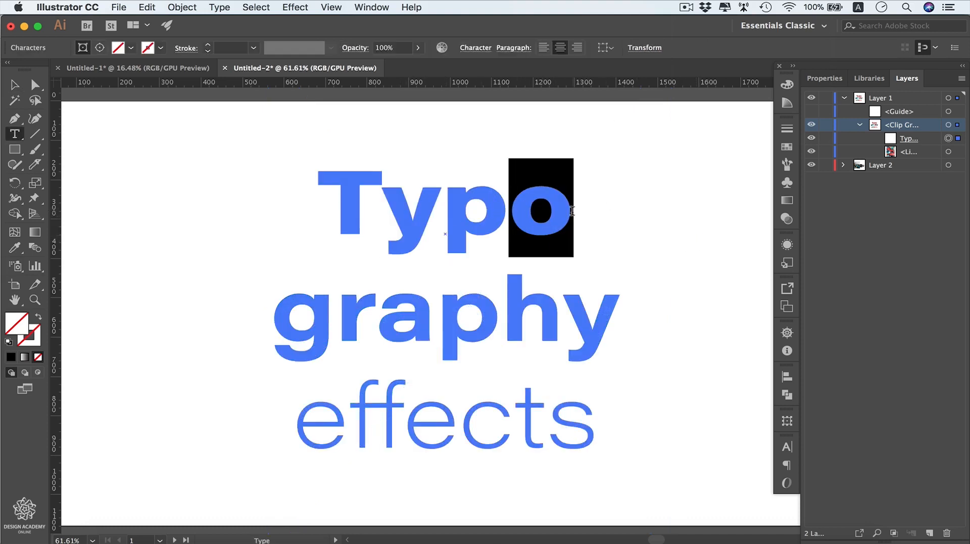
left_click(595, 421)
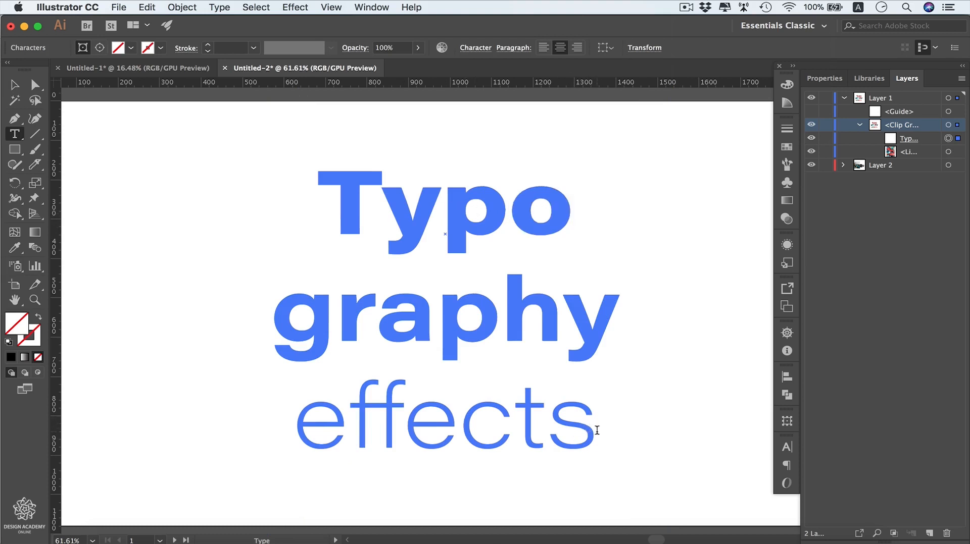
type("!")
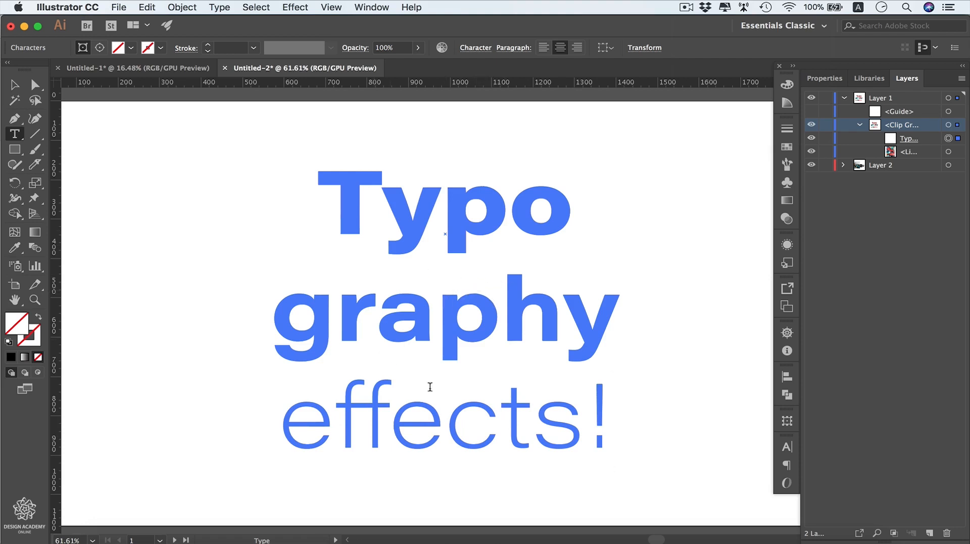
- Set the variable font of the line "effects!" to slant 12 and weight 724
left_click(786, 447)
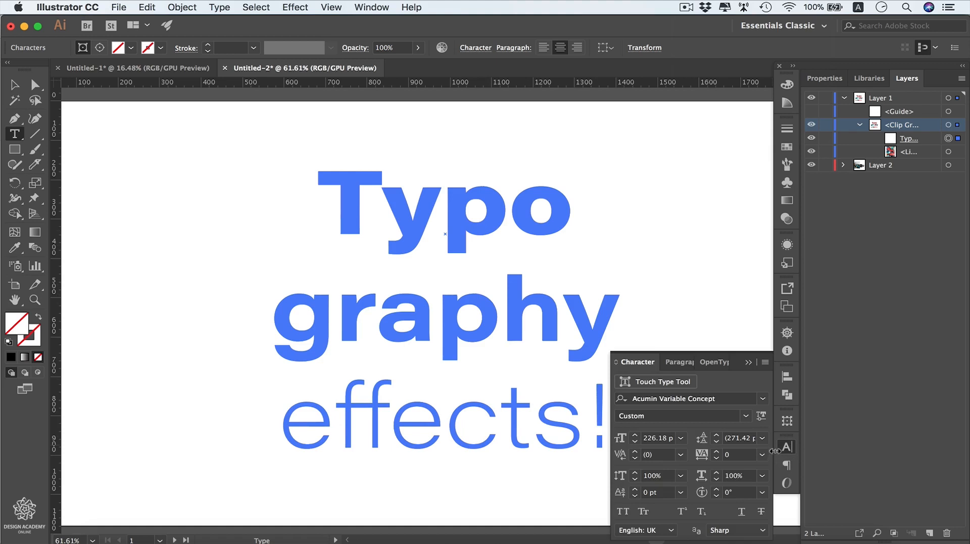
left_click_drag(284, 413, 622, 404)
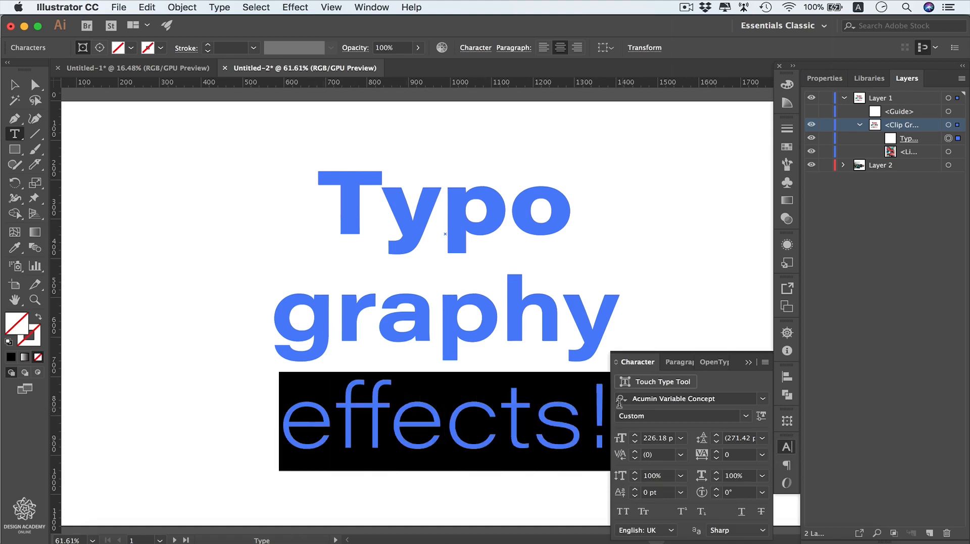
left_click(761, 417)
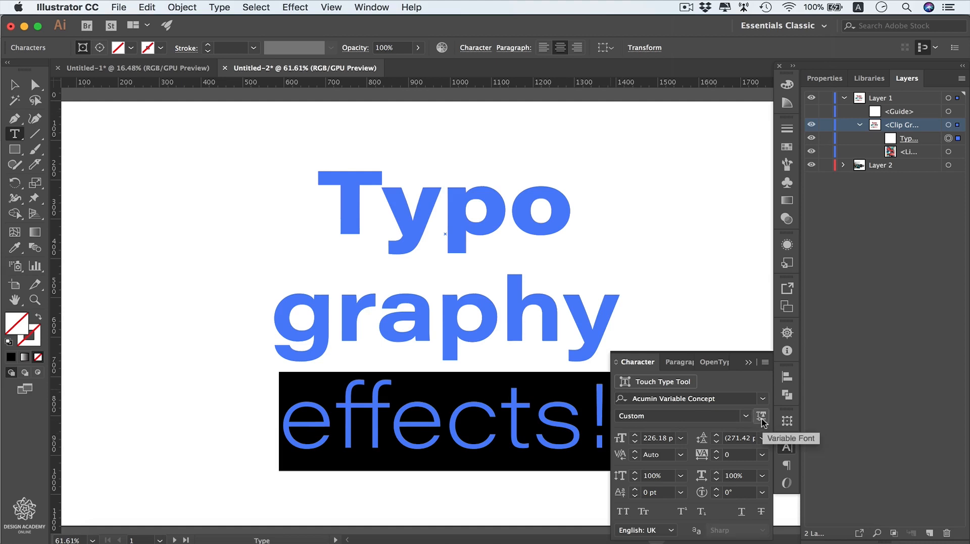
left_click(762, 417)
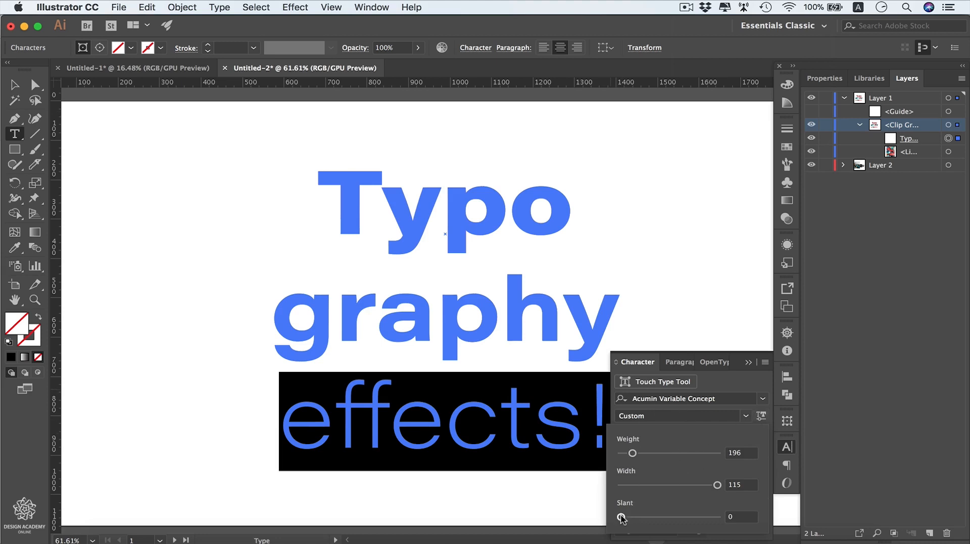
left_click_drag(622, 518, 717, 518)
left_click_drag(632, 453, 700, 456)
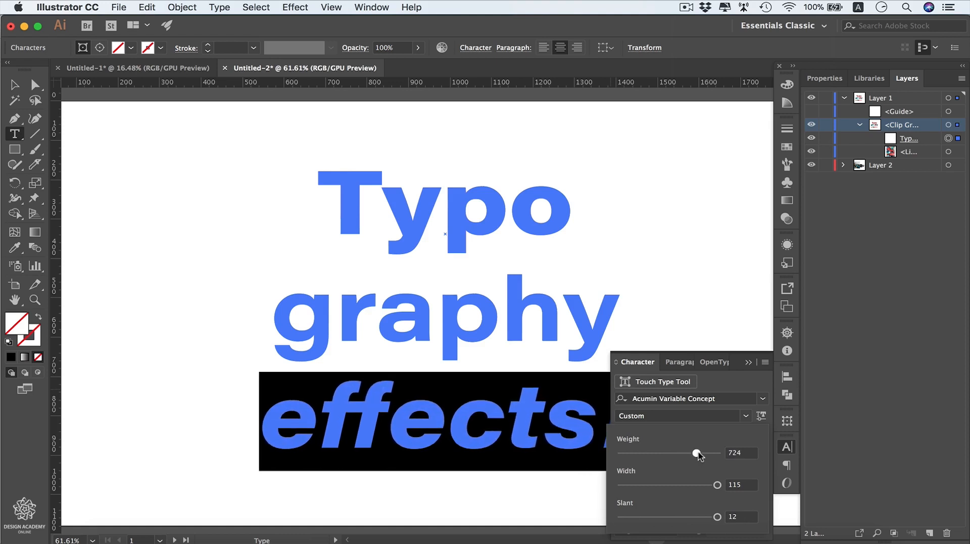
left_click(15, 85)
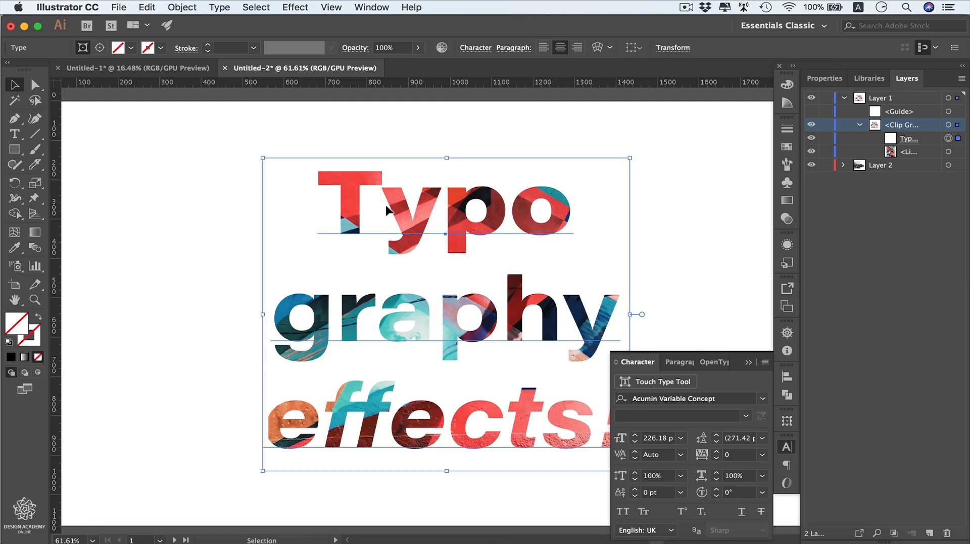
left_click(749, 362)
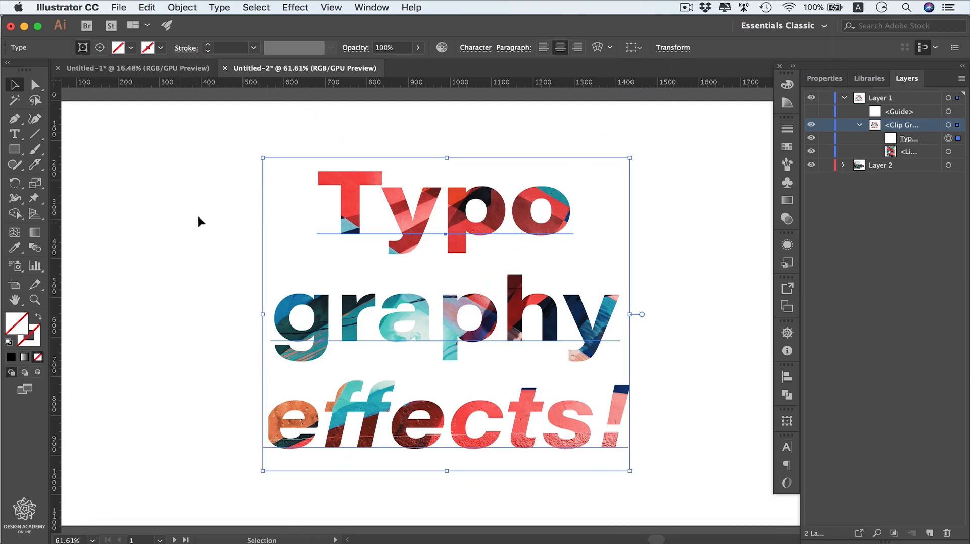
- Nudge the masking text slightly to the right over the photo and deselect it
key("Right")
key("Right")
key("Right")
key("Right")
key("Right")
key("Right")
key("Right")
key("Right")
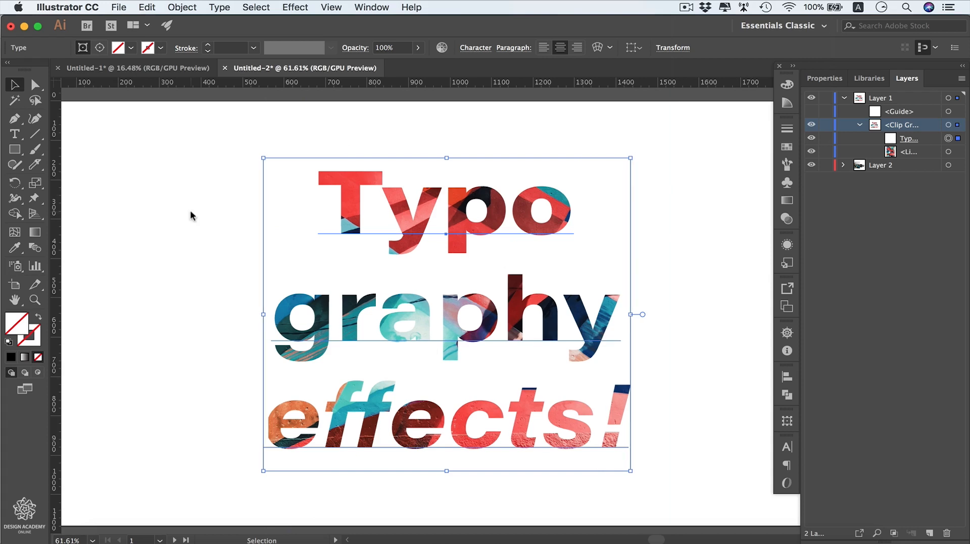
key("Right")
key("Right")
key("Right")
key("Right")
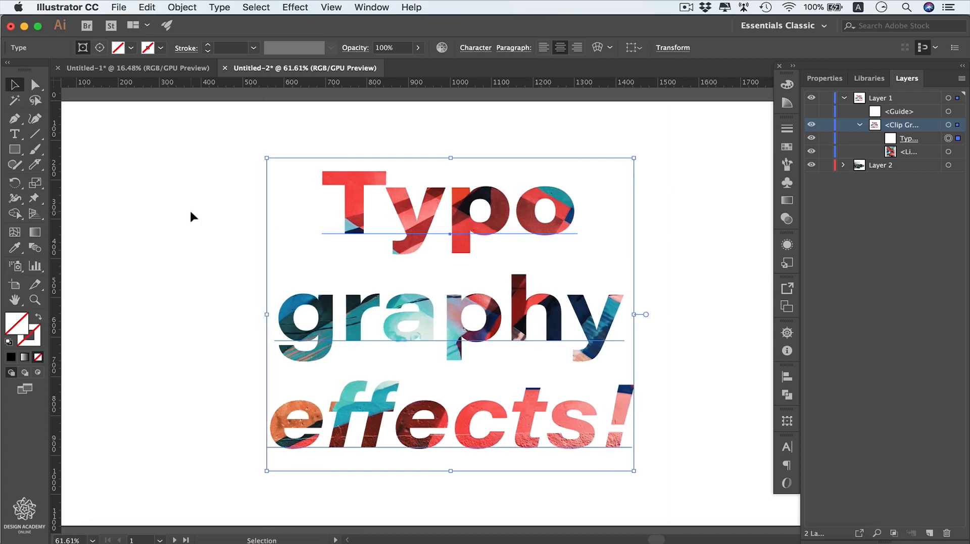
left_click(190, 217)
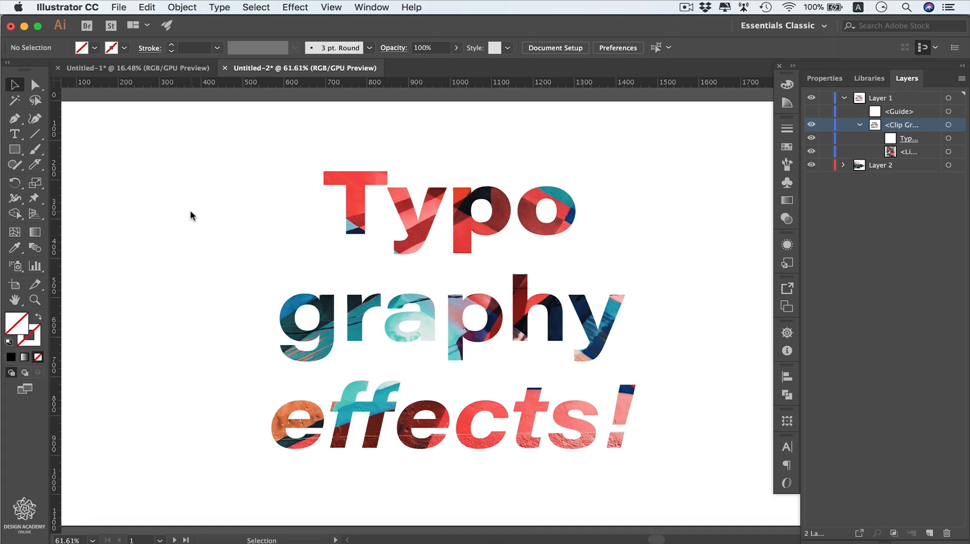
- Convert the "This Winter's Wildest Plan" text on the second artboard to outlines and group the outlined lettering
scroll(191, 211, "down", 5)
scroll(191, 212, "right", 6)
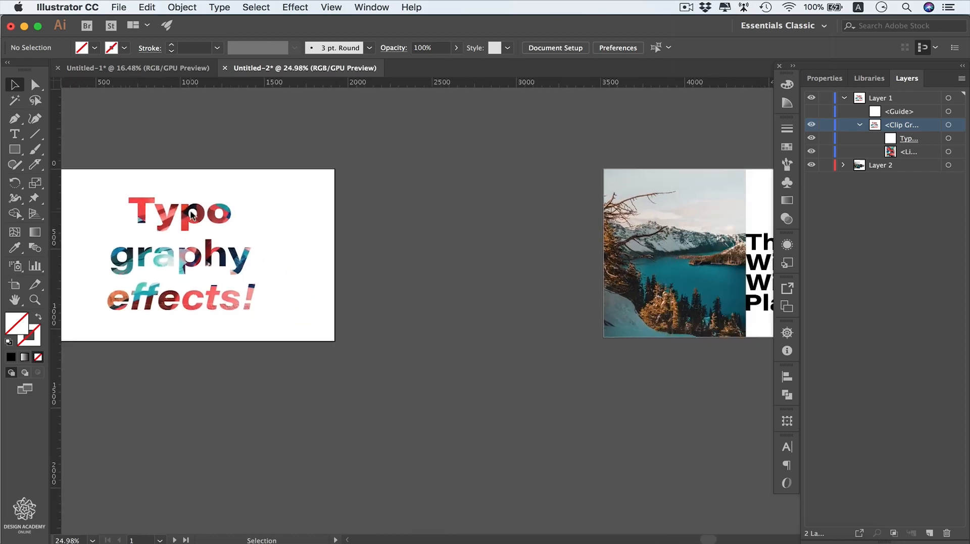
scroll(190, 215, "right", 2)
key("super+0")
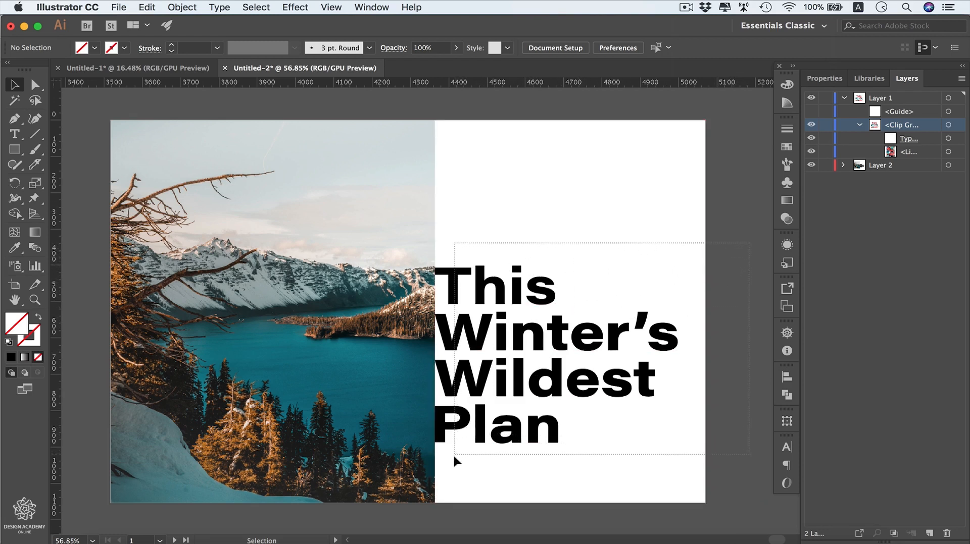
key("super+a")
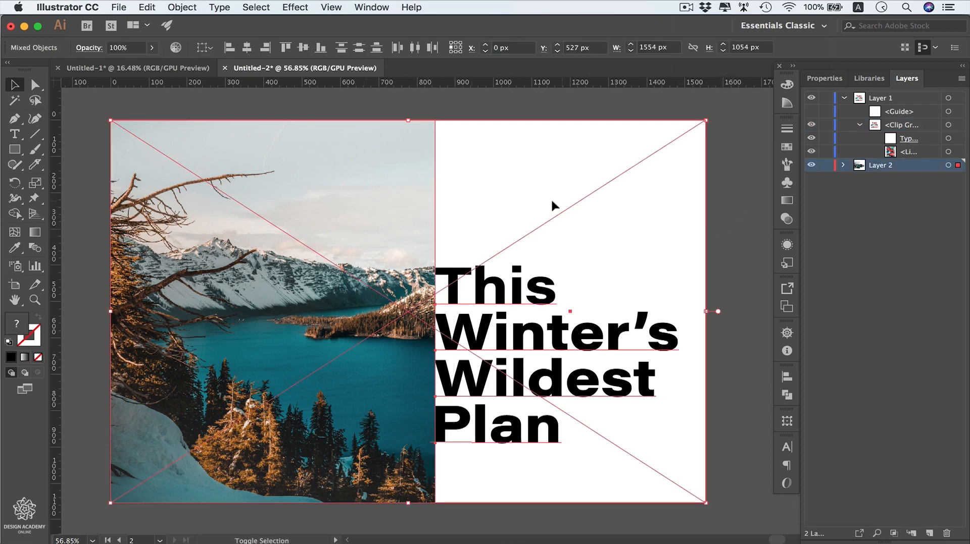
left_click_drag(702, 206, 560, 317)
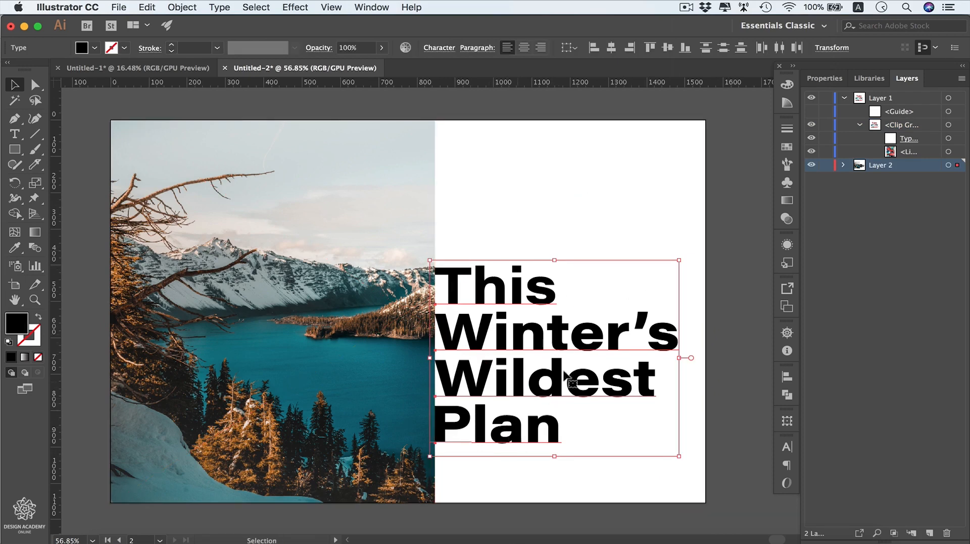
right_click(590, 301)
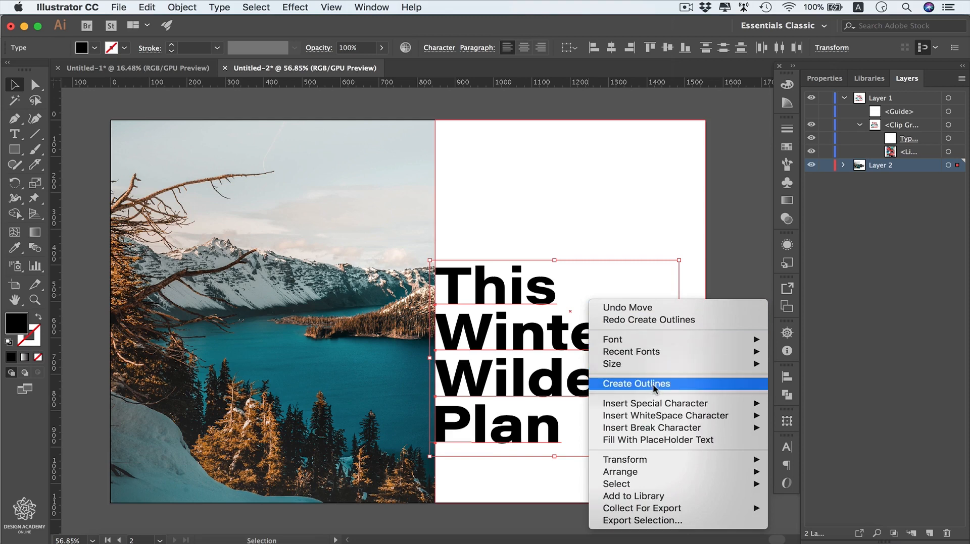
left_click(691, 385)
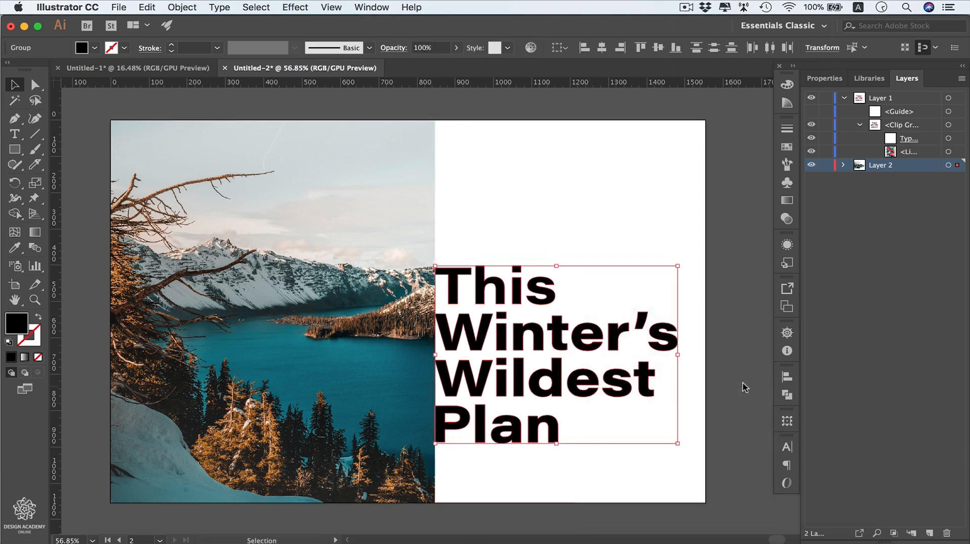
right_click(622, 302)
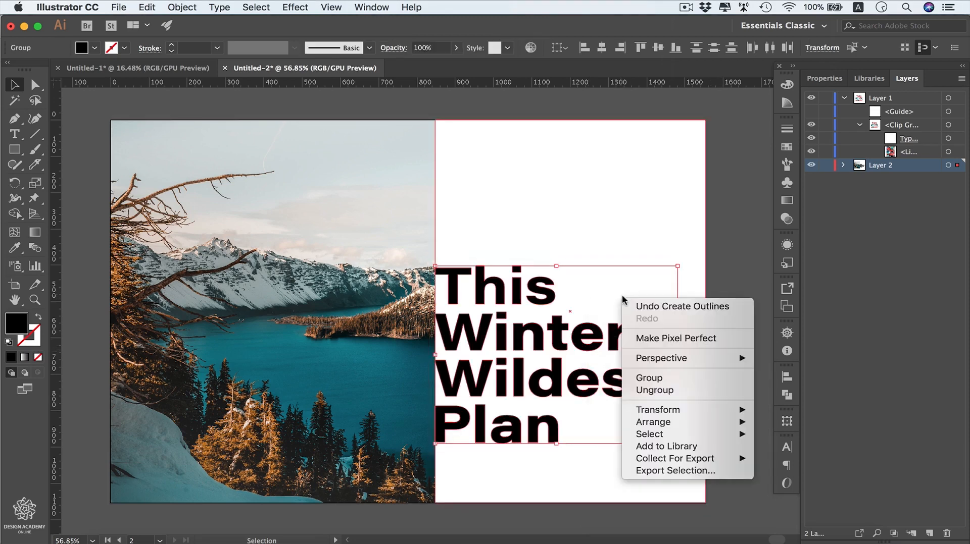
left_click(661, 389)
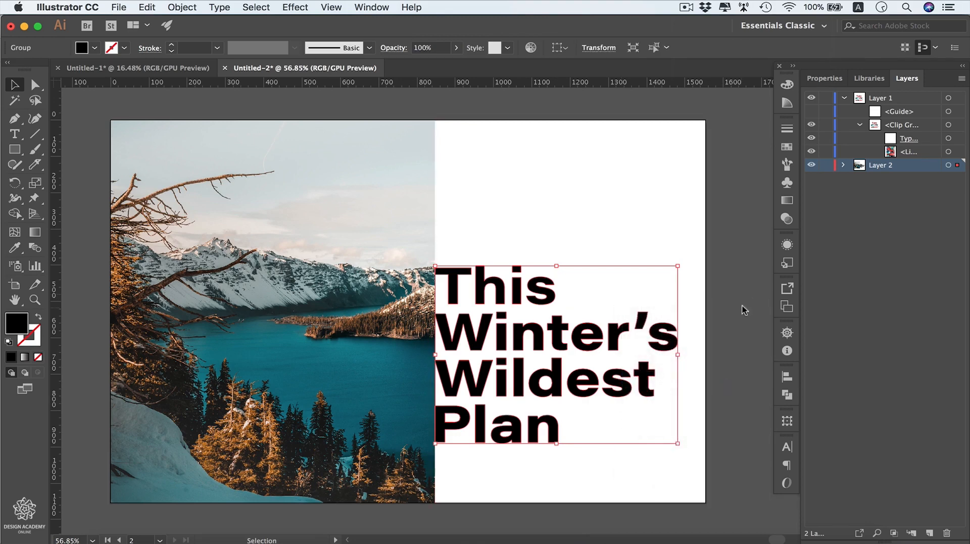
- Add the white rectangle to the lettering selection and combine them with the Exclude shape mode
left_click(613, 233, "shift")
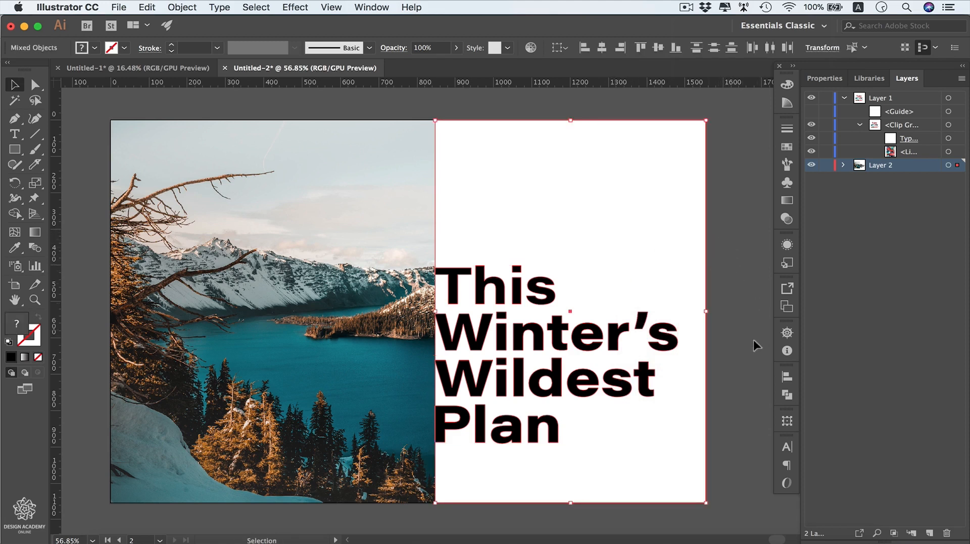
left_click(786, 377)
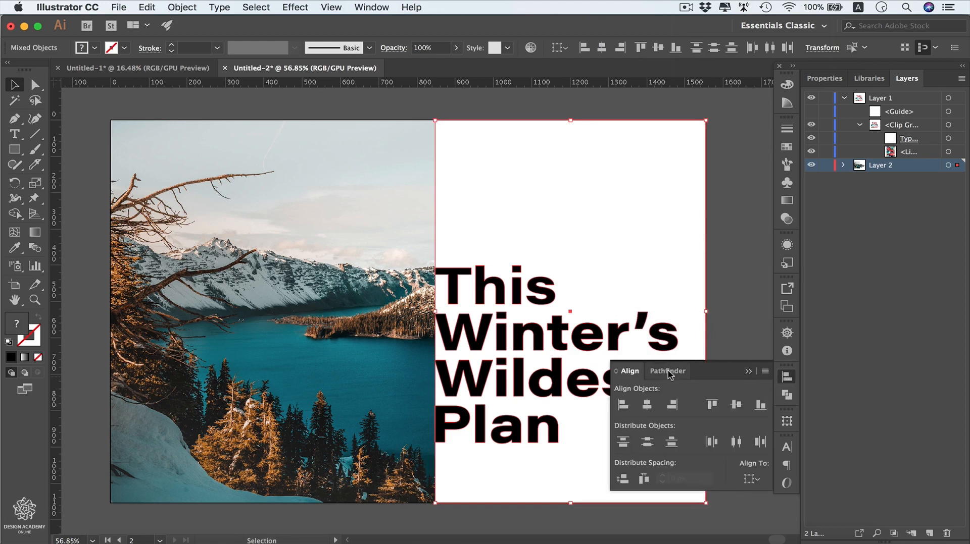
left_click(668, 373)
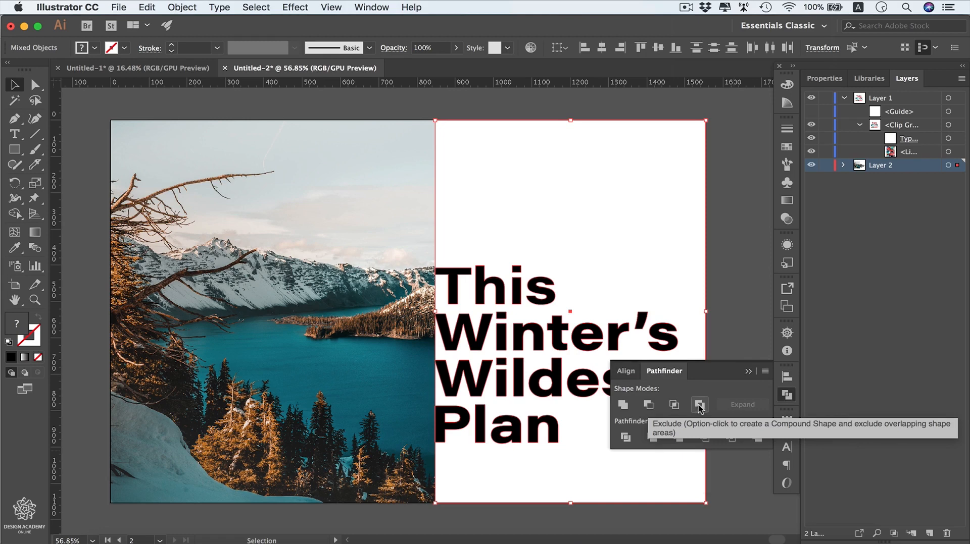
left_click(699, 405)
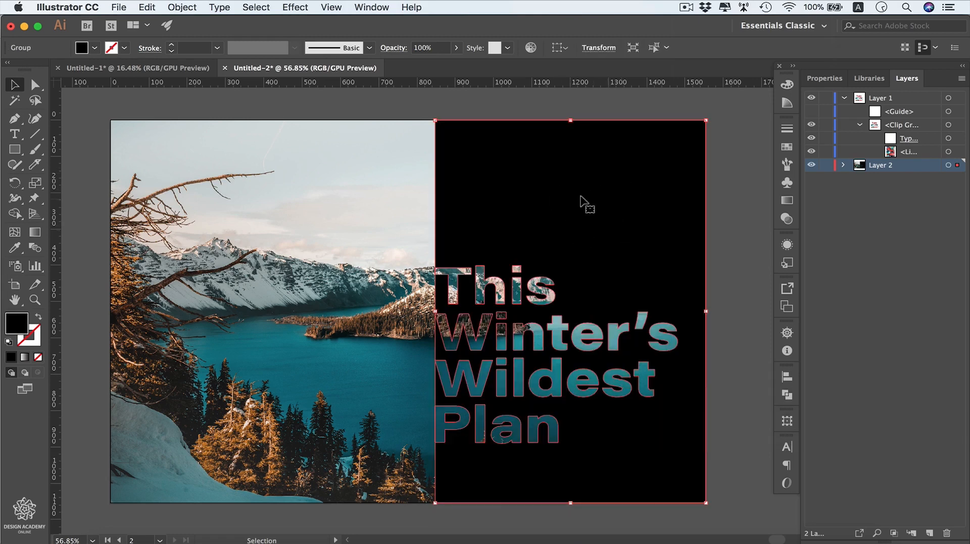
- Fill the combined rectangle and lettering shape with the White swatch and deselect it
left_click(787, 147)
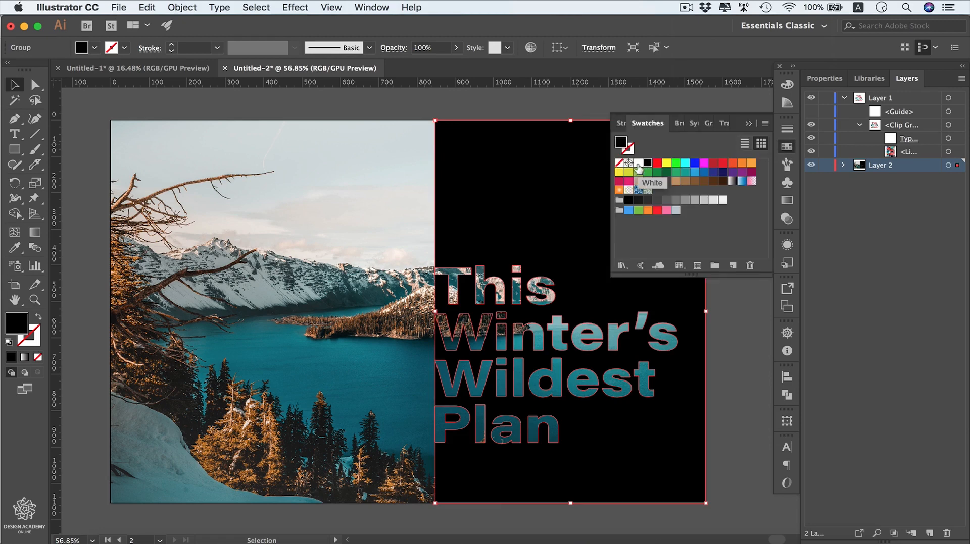
left_click(638, 163)
left_click(711, 294)
left_click(748, 123)
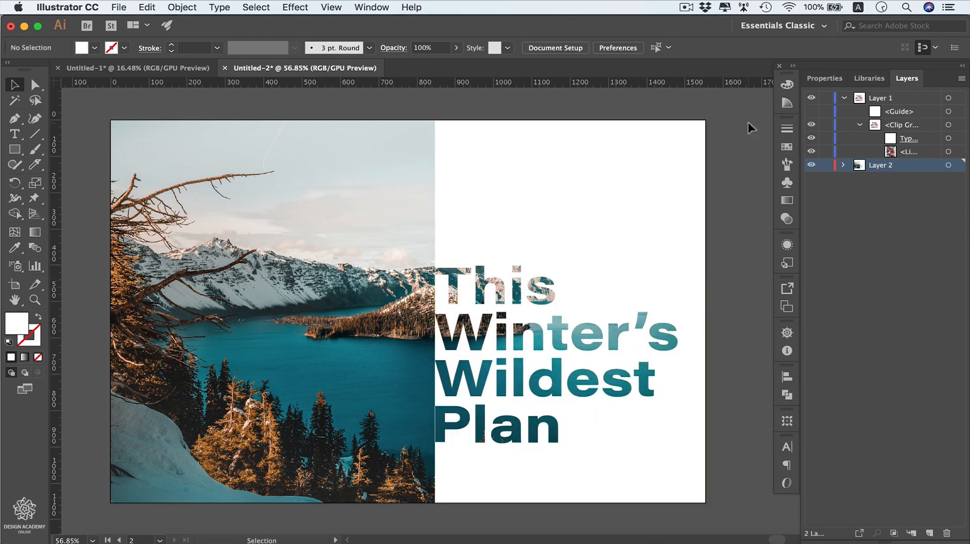
scroll(759, 212, "left", 2)
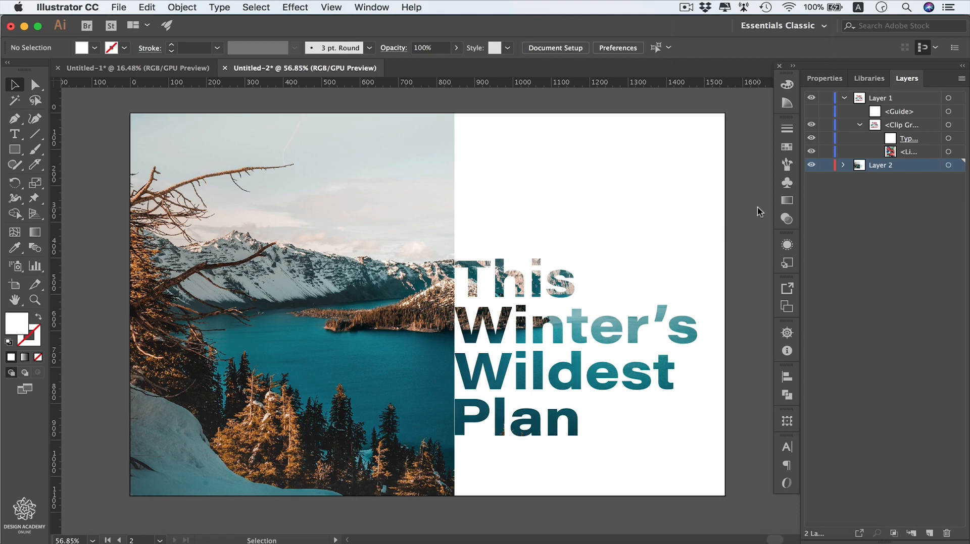